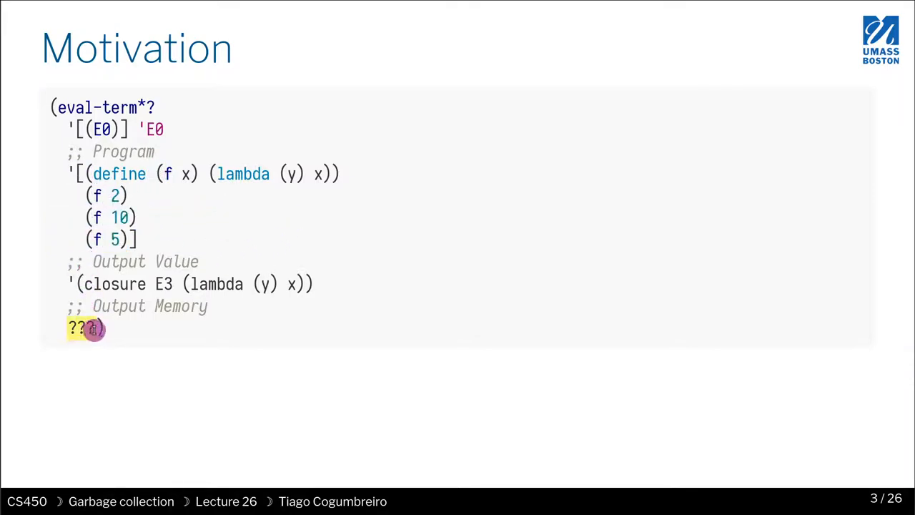
# Highlight the output-value line showing closure E3 on slide 5.
pyautogui.moveTo(67, 283); pyautogui.dragTo(323, 283)
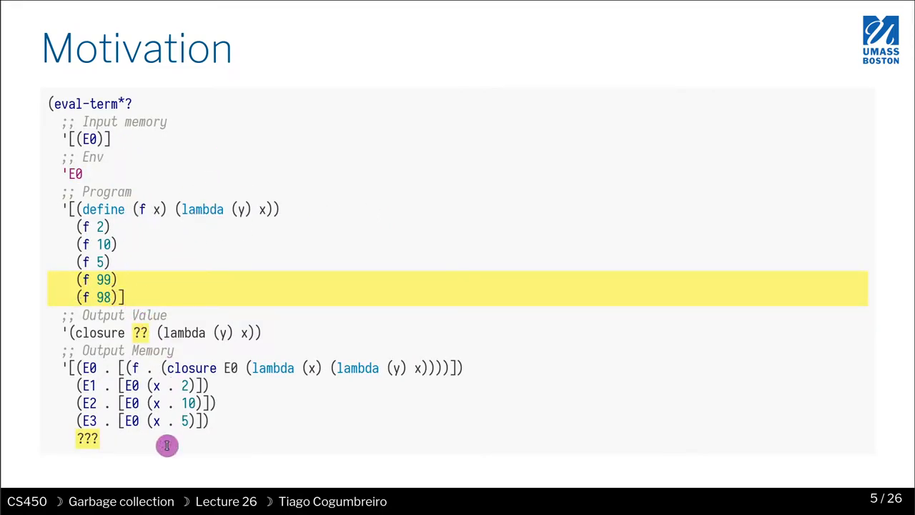
# Highlight the ??? placeholder for the unknown output memory entries.
pyautogui.doubleClick(87, 438)
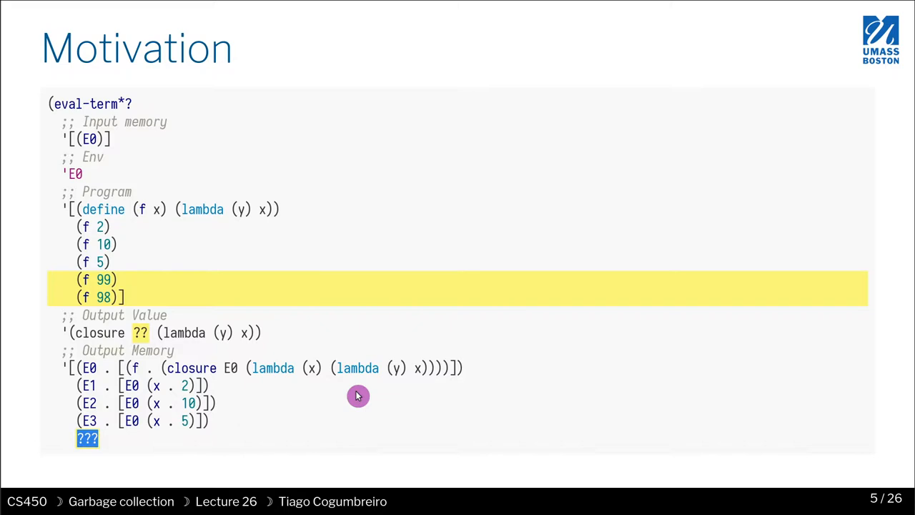
pyautogui.press('Right')
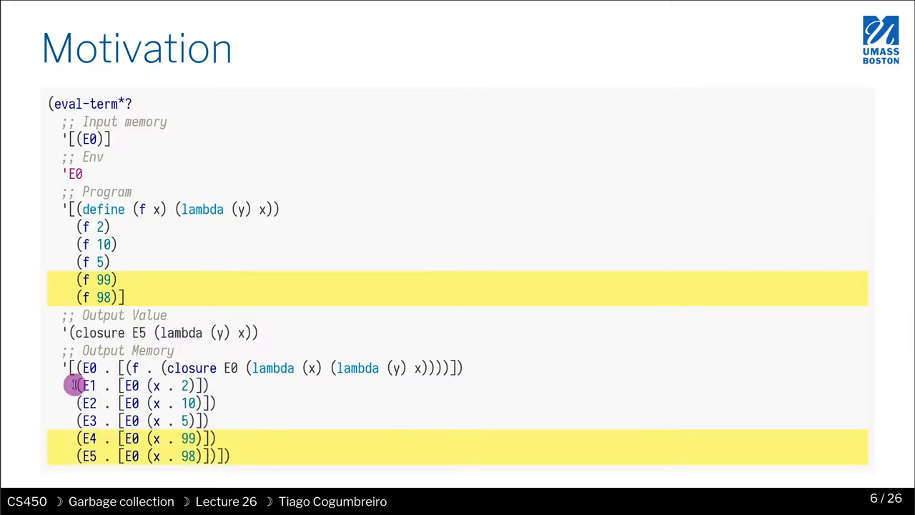
pyautogui.doubleClick(85, 457)
pyautogui.click(68, 332)
pyautogui.moveTo(80, 226); pyautogui.dragTo(113, 297)
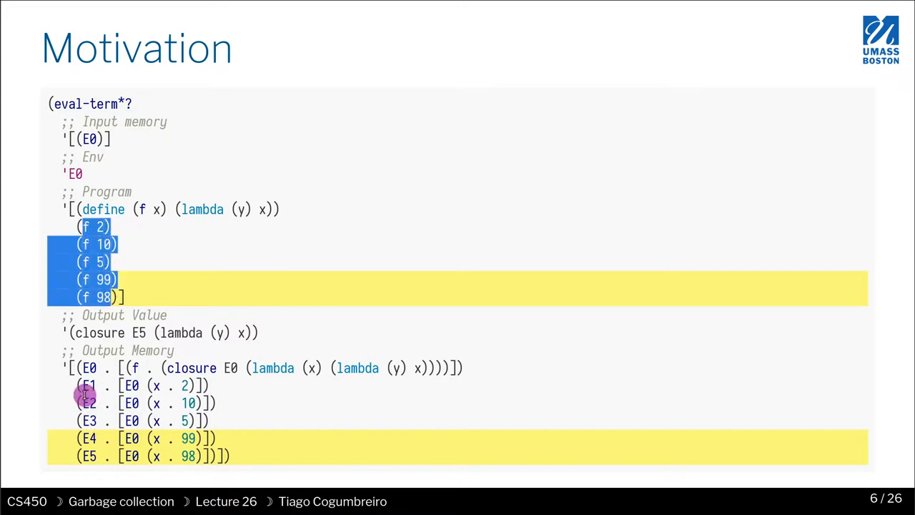
pyautogui.moveTo(84, 387); pyautogui.dragTo(100, 465)
pyautogui.click(92, 421)
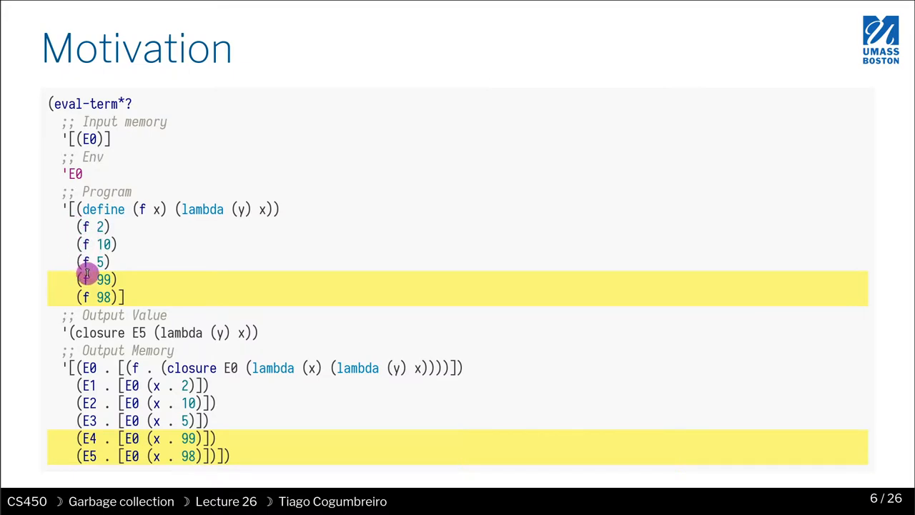
pyautogui.moveTo(218, 456); pyautogui.dragTo(64, 392)
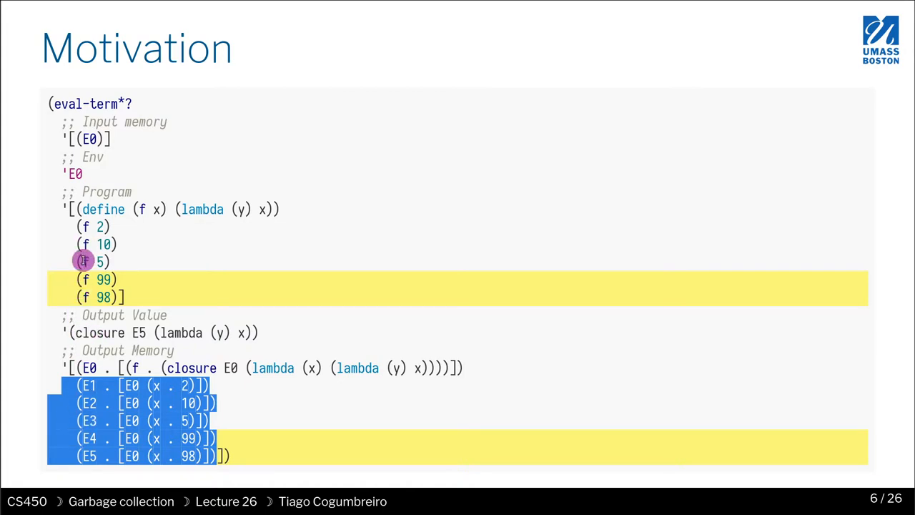
pyautogui.click(82, 408)
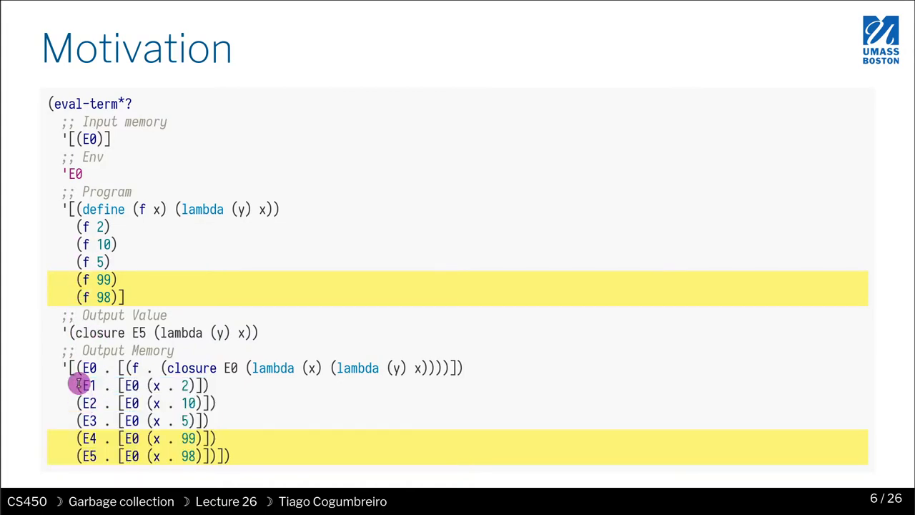
pyautogui.moveTo(78, 385); pyautogui.dragTo(201, 452)
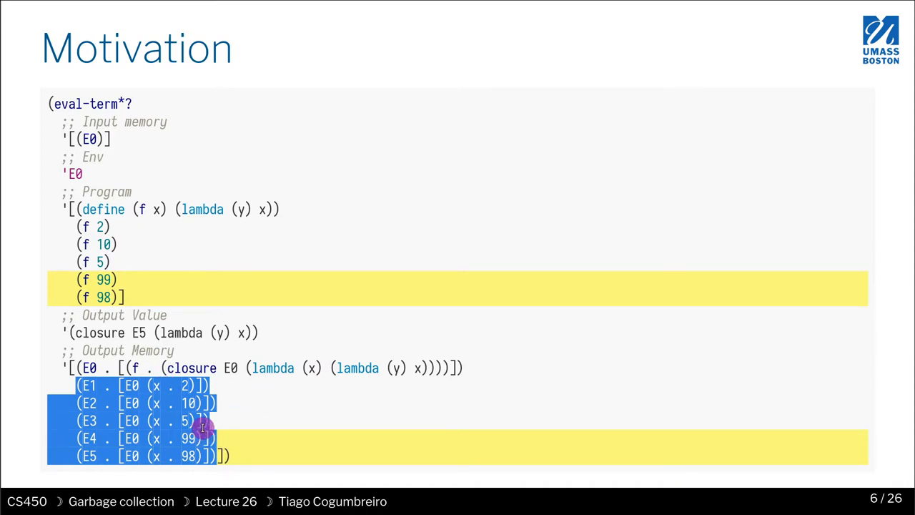
pyautogui.click(226, 458)
pyautogui.moveTo(215, 456); pyautogui.dragTo(70, 390)
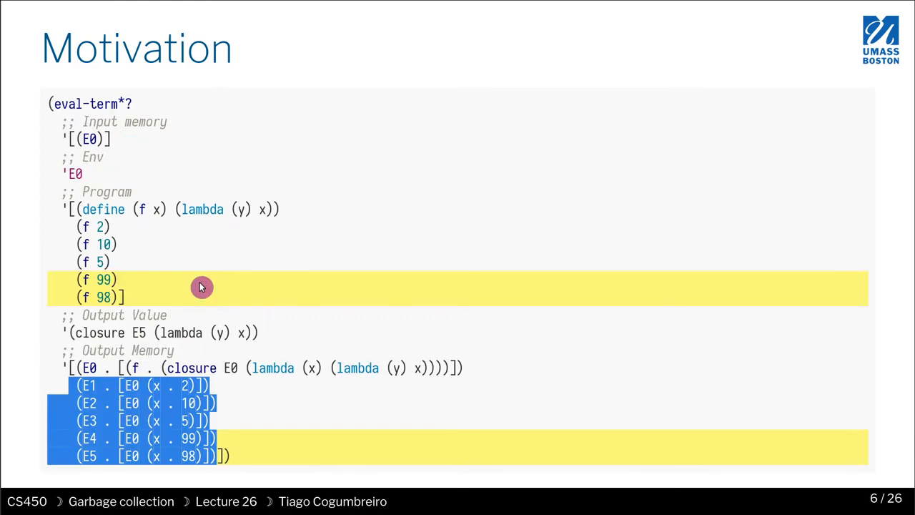
# Highlight the (f 10) and (f 5) calls and the E1 frame's contents, then clear.
pyautogui.click(301, 304)
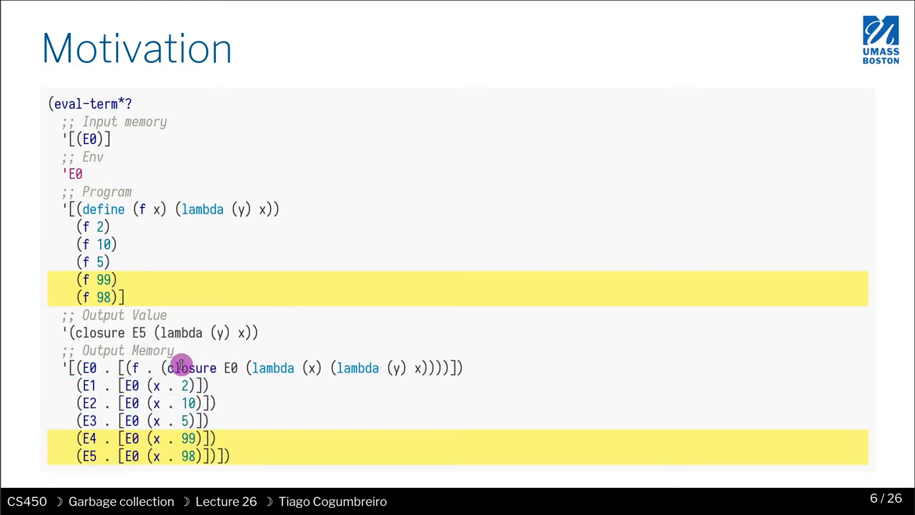
pyautogui.moveTo(77, 244); pyautogui.dragTo(116, 244)
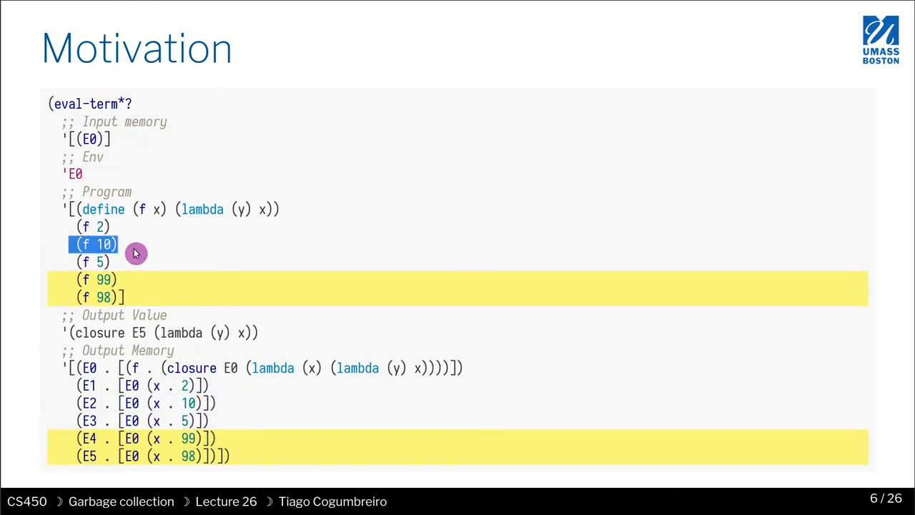
pyautogui.moveTo(49, 262); pyautogui.dragTo(76, 261)
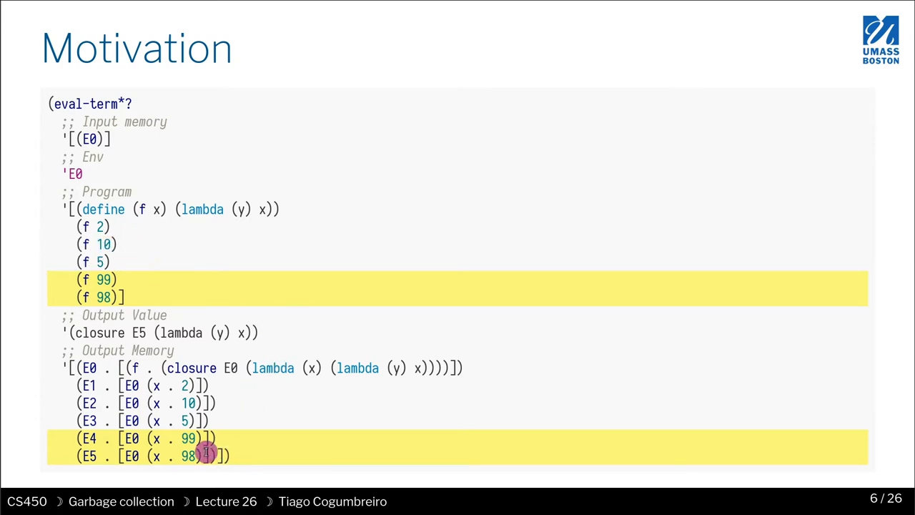
pyautogui.moveTo(121, 385)
pyautogui.mouseDown()
pyautogui.moveTo(207, 385)
pyautogui.moveTo(294, 368)
pyautogui.moveTo(440, 367)
pyautogui.mouseUp()
pyautogui.click(248, 368)
pyautogui.click(343, 369)
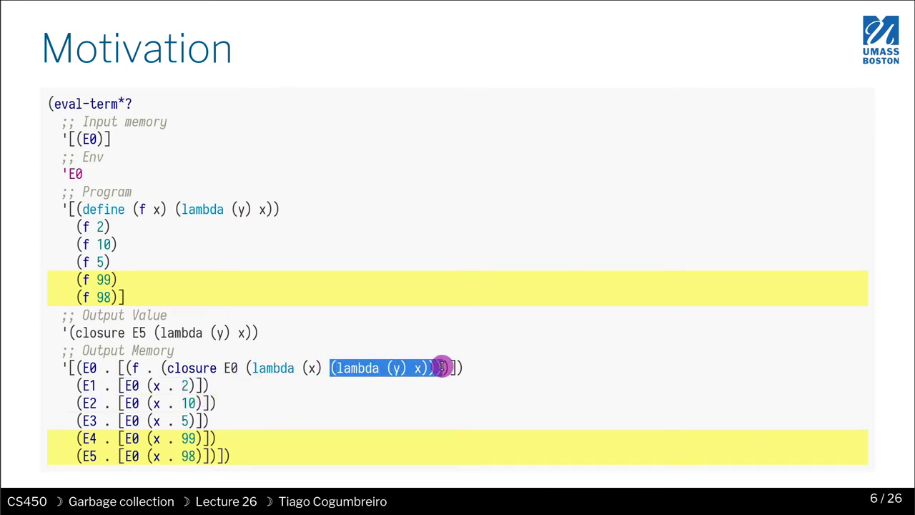
# Highlight the inner lambda in E0 and frames E1–E5, then advance to slide 7's motivation questions.
pyautogui.click(331, 366)
pyautogui.moveTo(331, 367); pyautogui.dragTo(449, 367)
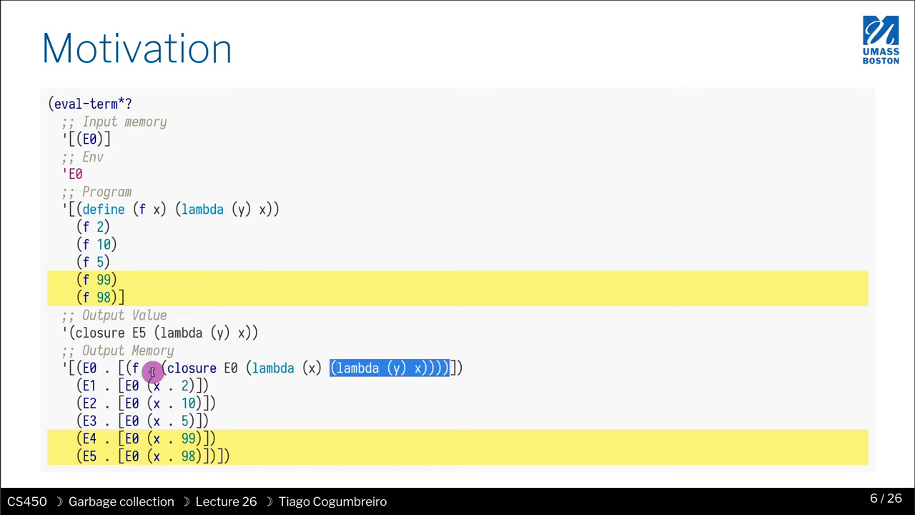
pyautogui.moveTo(119, 386); pyautogui.dragTo(212, 387)
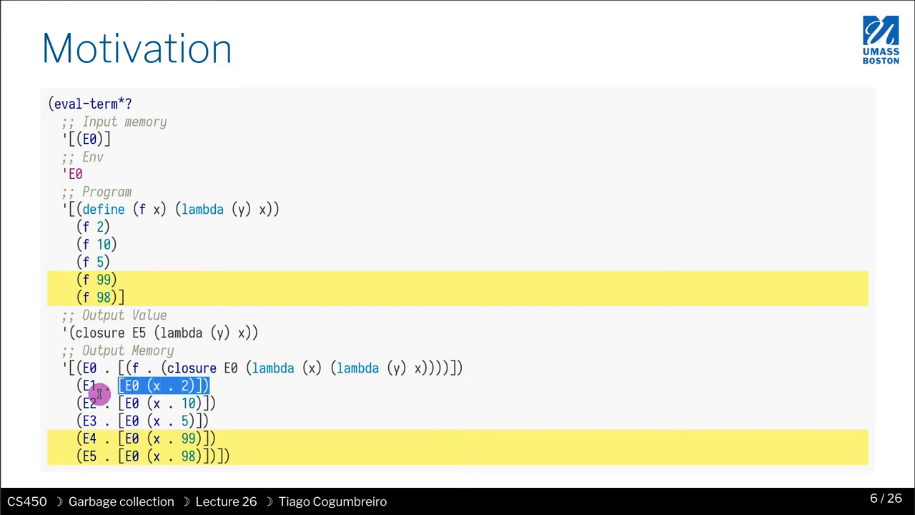
pyautogui.moveTo(82, 386)
pyautogui.mouseDown()
pyautogui.moveTo(235, 456)
pyautogui.moveTo(72, 404)
pyautogui.moveTo(75, 386)
pyautogui.mouseUp()
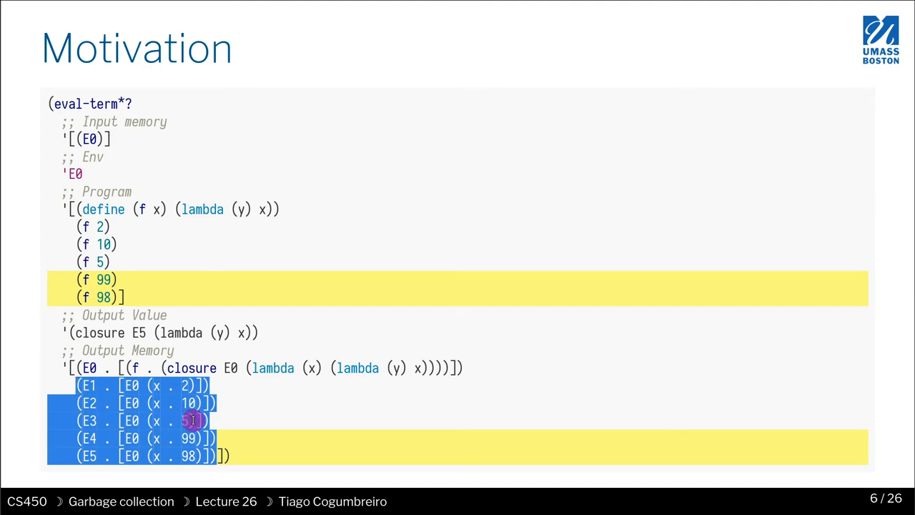
pyautogui.click(434, 441)
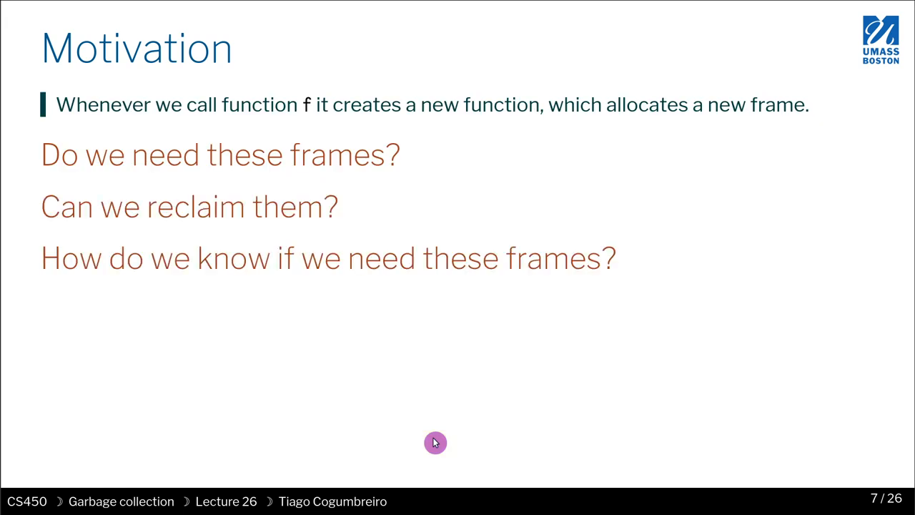
pyautogui.press('Right')
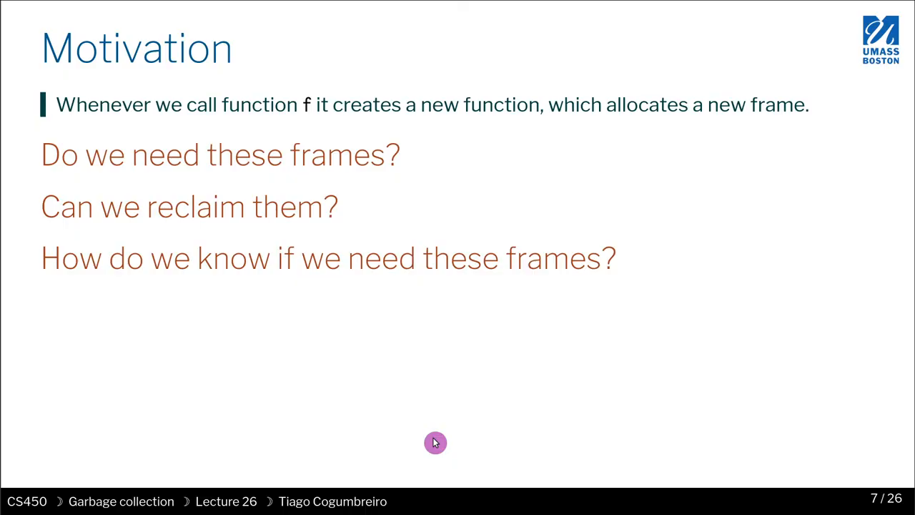